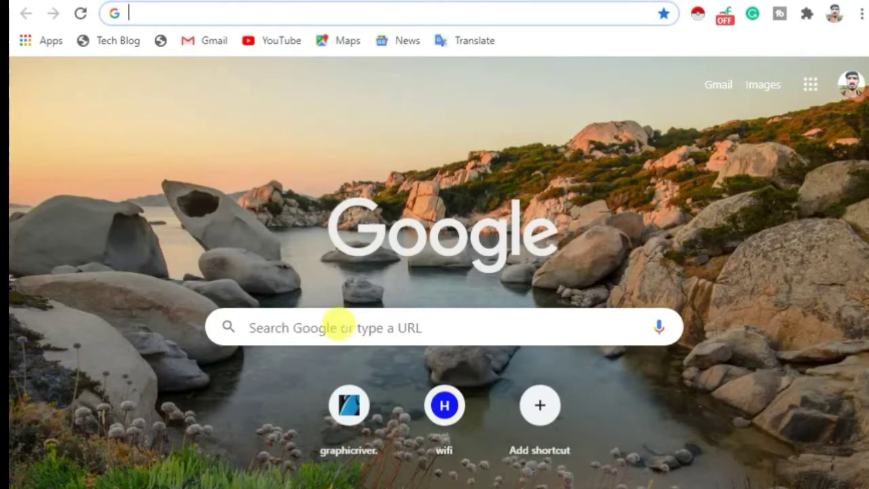
# - Search Google for 'bitnami wordpress download' from the suggestions after typing bitnami
pyautogui.click(337, 327)
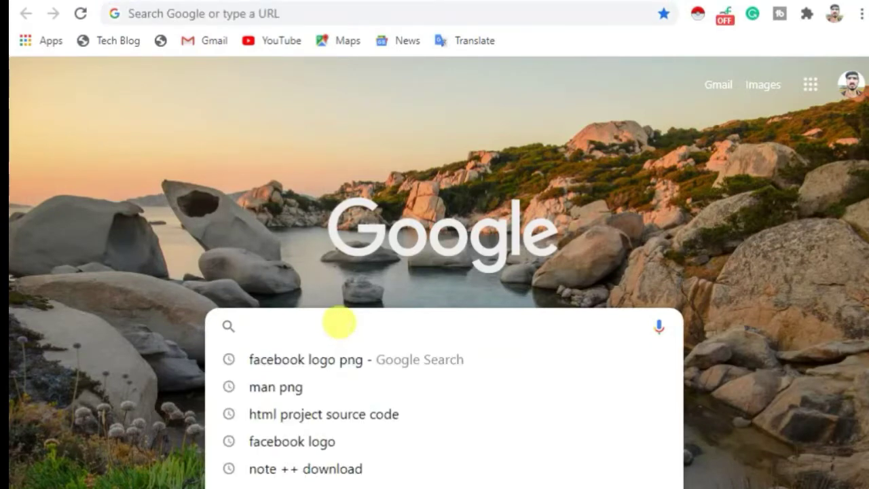
pyautogui.write('bit')
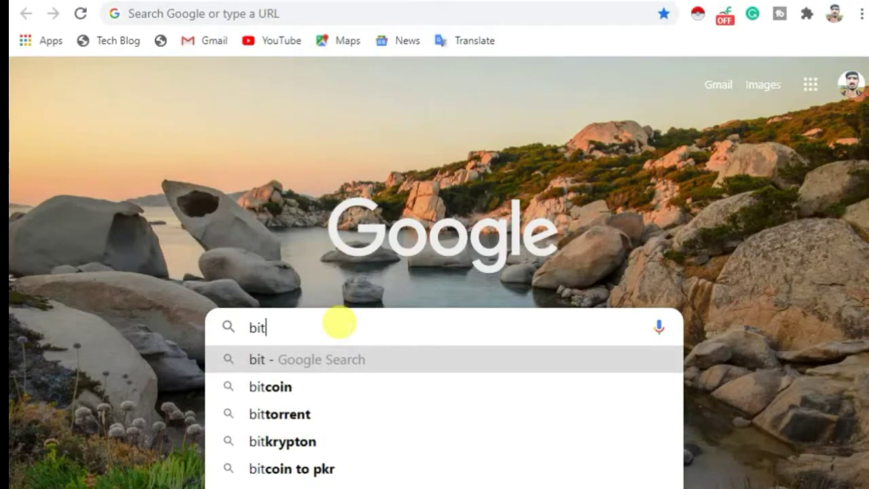
pyautogui.write('nami')
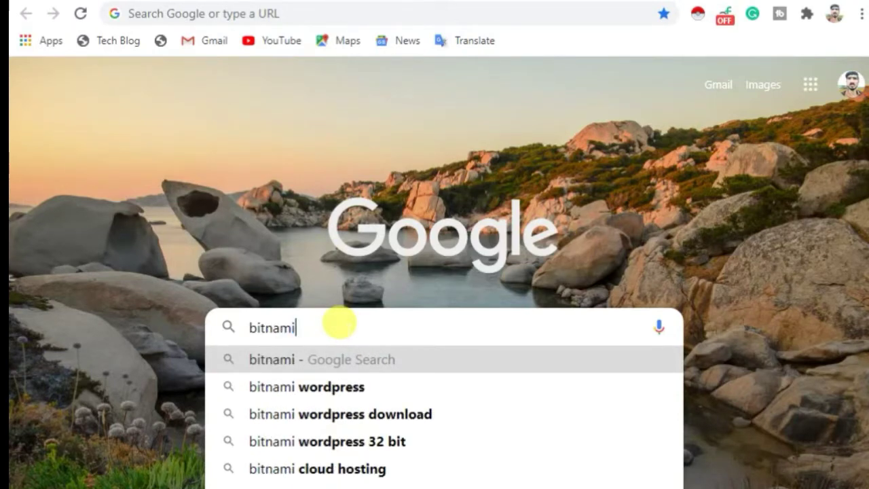
pyautogui.click(381, 415)
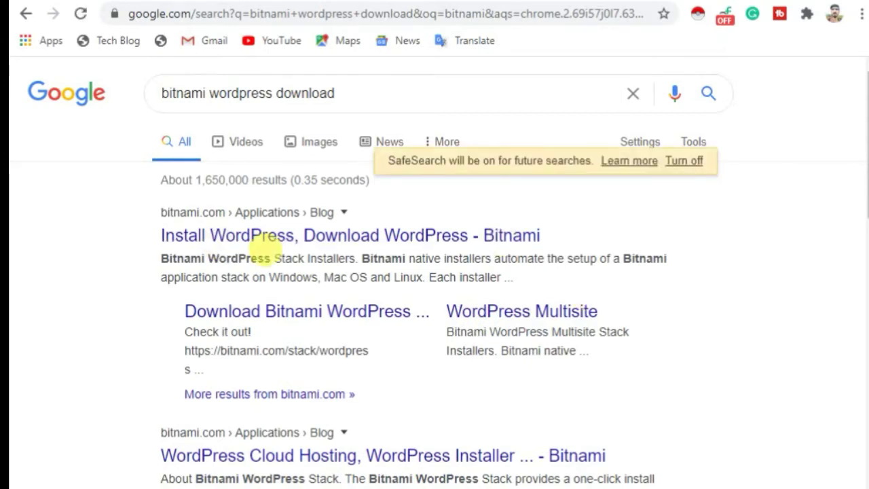
# - Open the 'Install WordPress, Download WordPress - Bitnami' result and scroll to the installer downloads
pyautogui.click(322, 238)
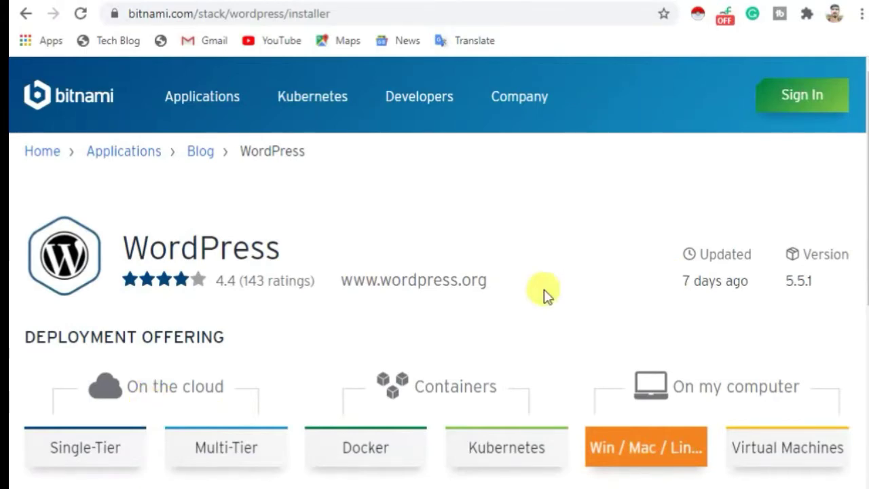
pyautogui.scroll(-5, 548, 293)
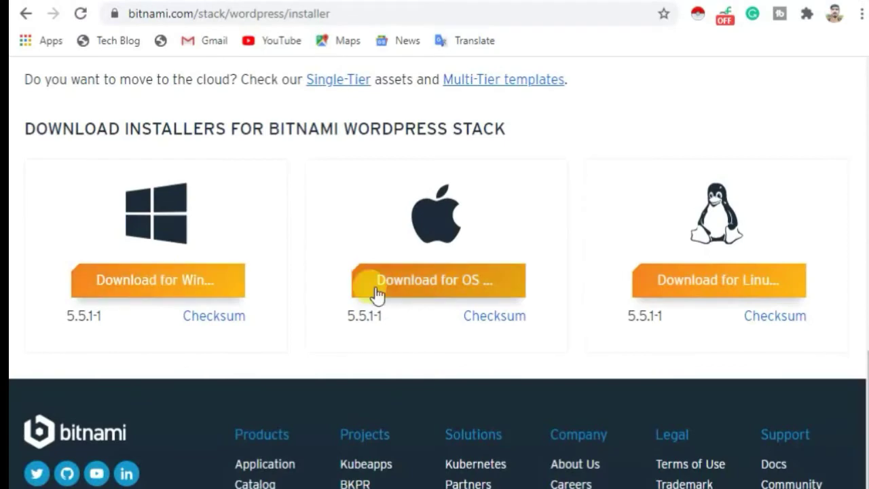
# - Choose Download for Windows and skip the sign-in prompt with 'No thanks, just take me to the download'
pyautogui.click(165, 287)
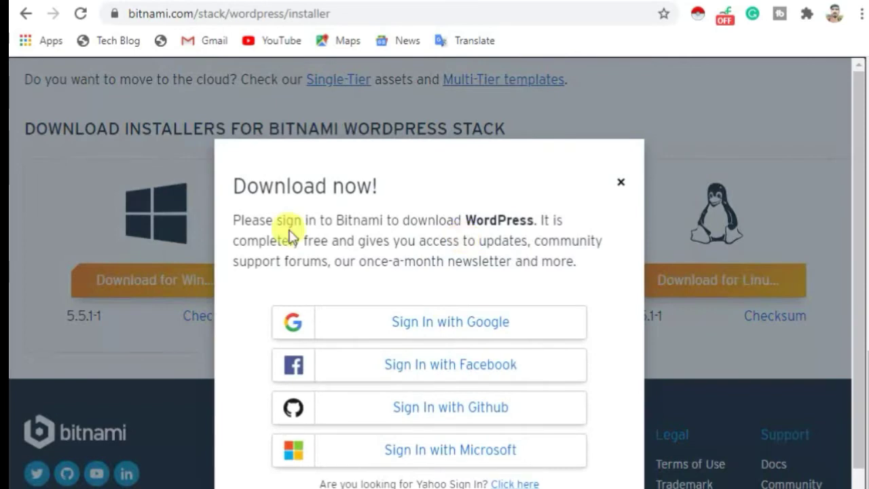
pyautogui.scroll(-2, 457, 195)
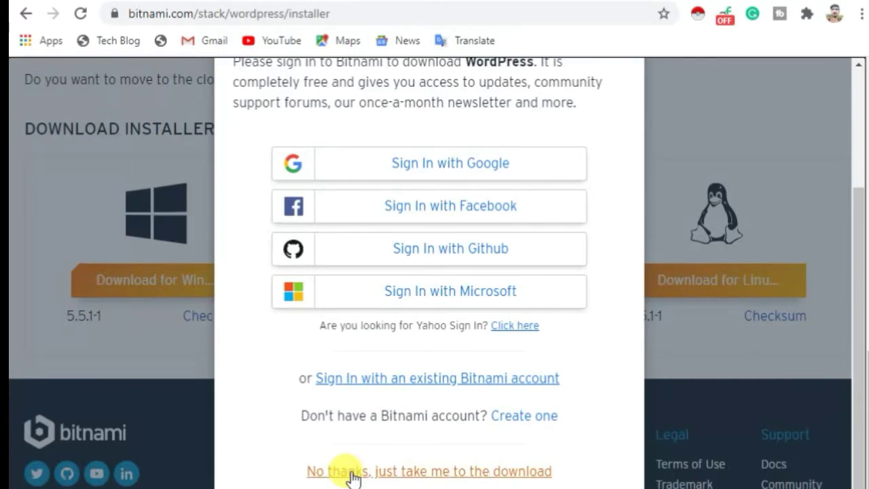
pyautogui.click(352, 474)
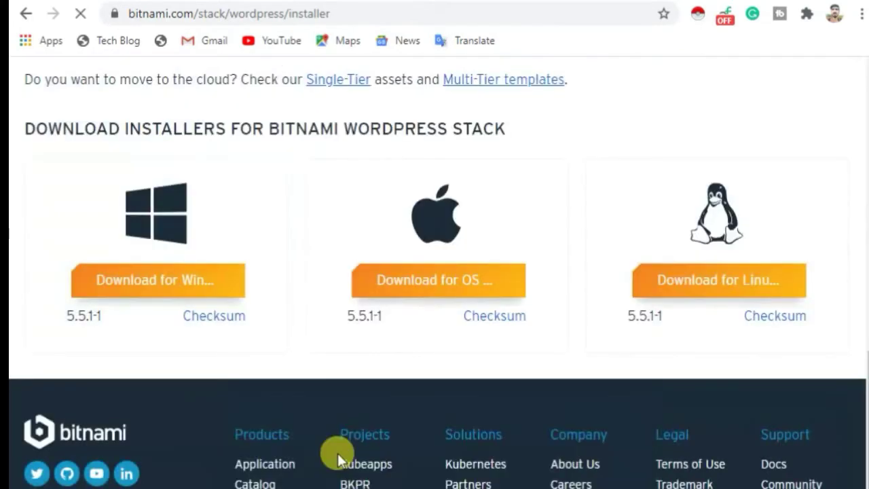
# - Pause the bitnami-wordpress installer download from Chrome's Downloads list
pyautogui.click(861, 14)
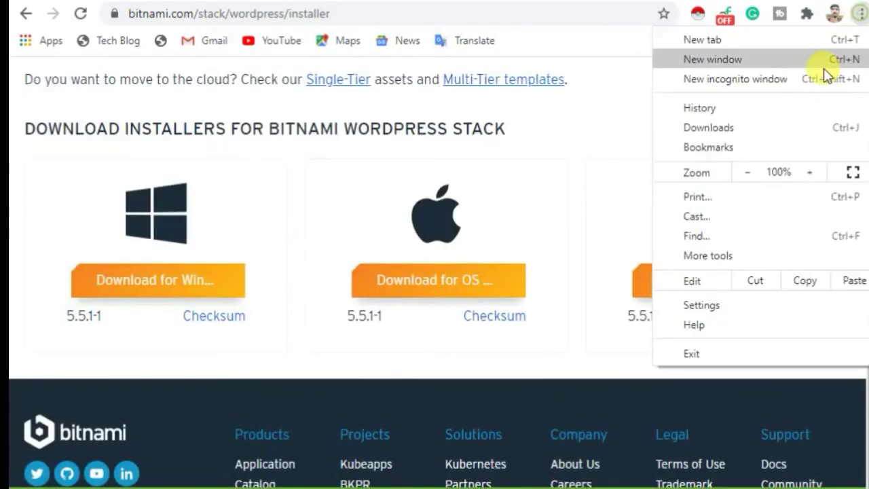
pyautogui.click(709, 128)
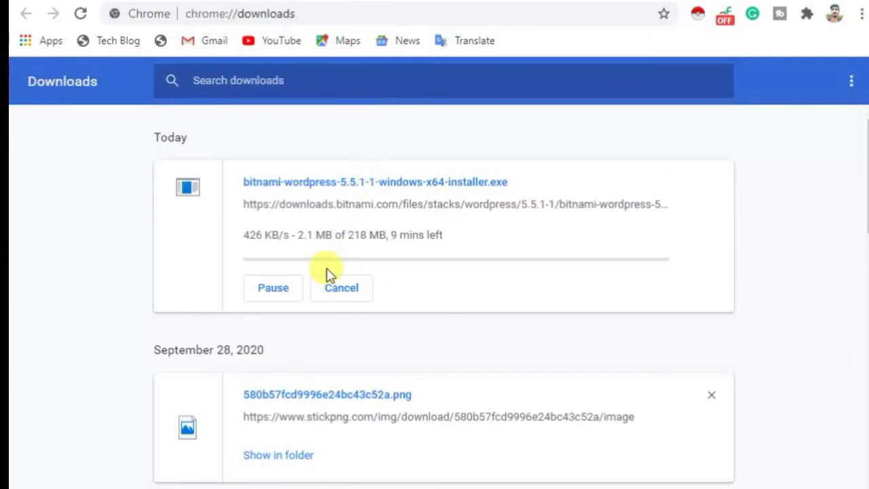
pyautogui.click(284, 291)
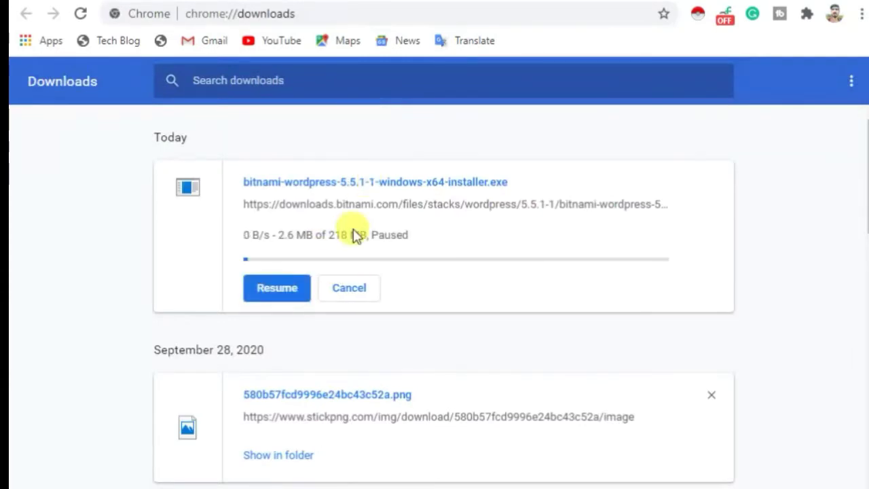
pyautogui.click(343, 289)
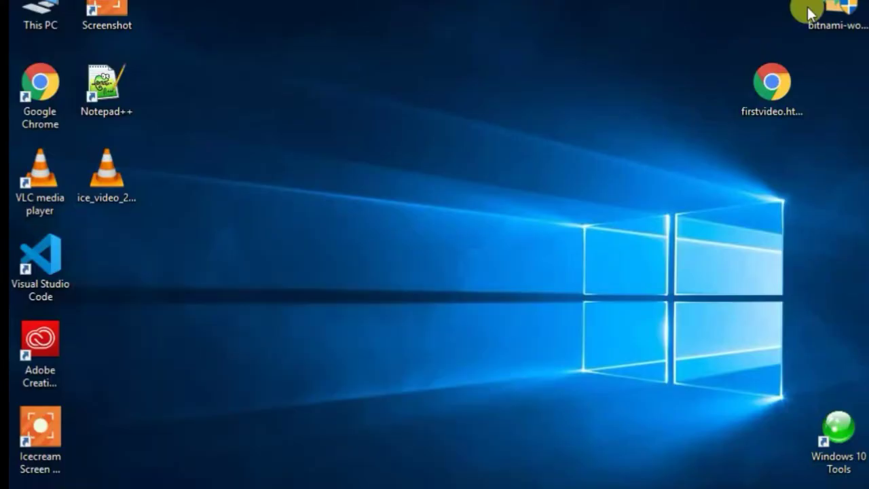
# - Place the bitnami-wordpress-5.5.1-1 installer on the desktop and run it with Open
pyautogui.moveTo(808, 7); pyautogui.dragTo(488, 96)
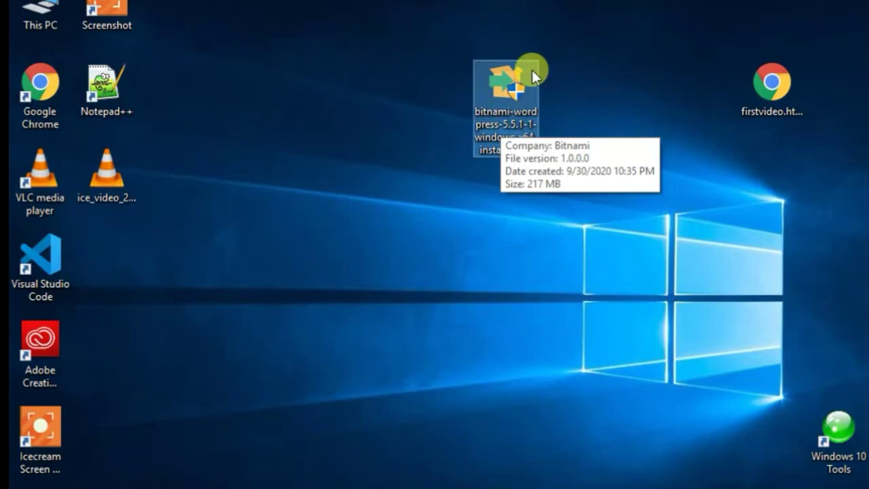
pyautogui.doubleClick(487, 71)
pyautogui.rightClick(489, 76)
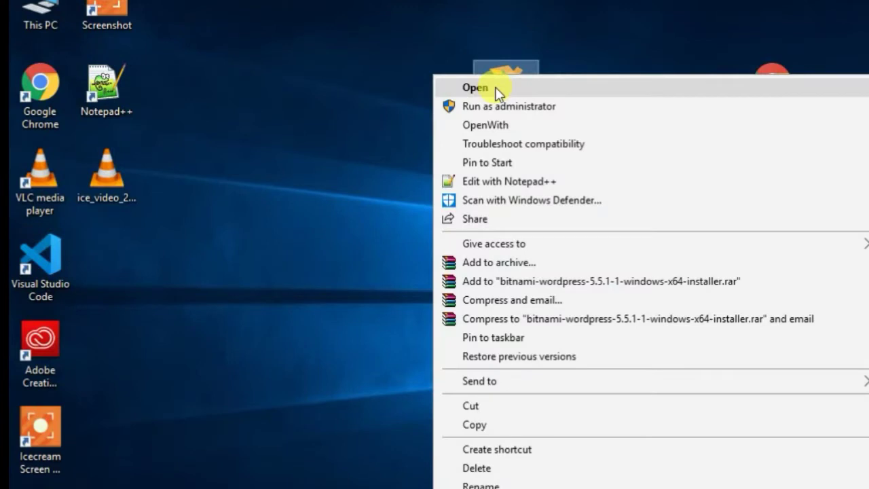
pyautogui.click(498, 88)
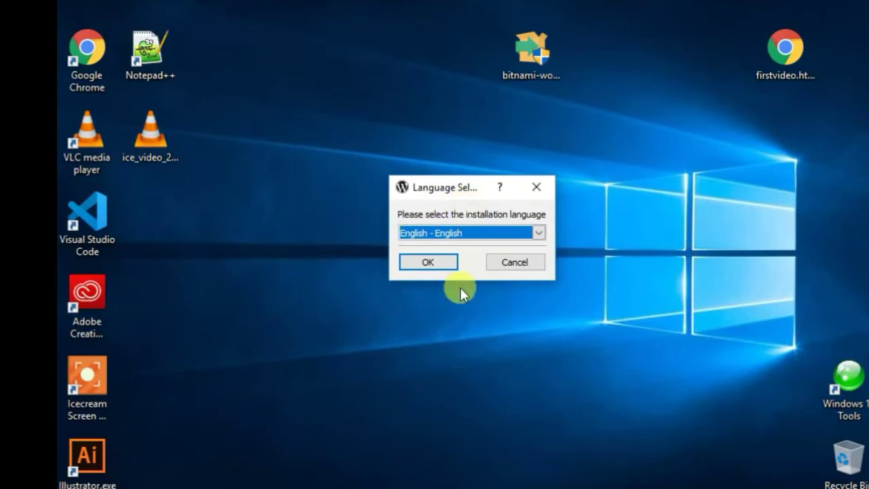
# - Keep English as the installation language and confirm it
pyautogui.click(417, 262)
pyautogui.click(538, 233)
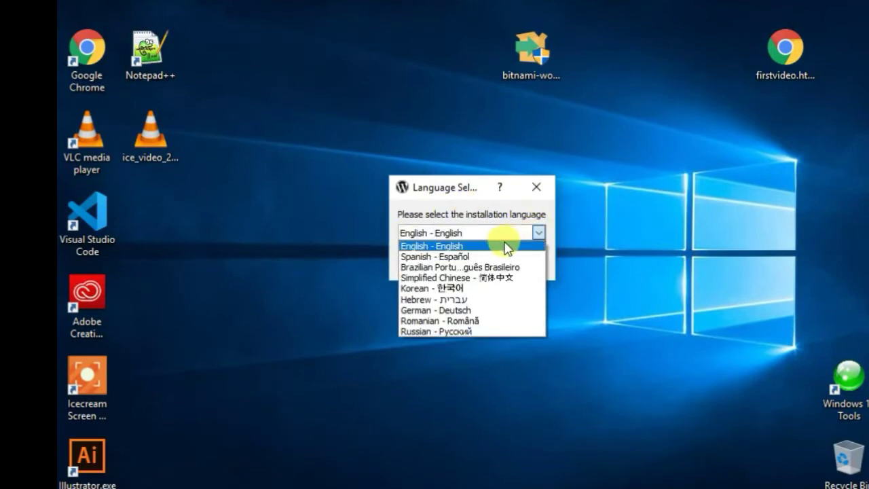
pyautogui.click(534, 231)
pyautogui.click(425, 265)
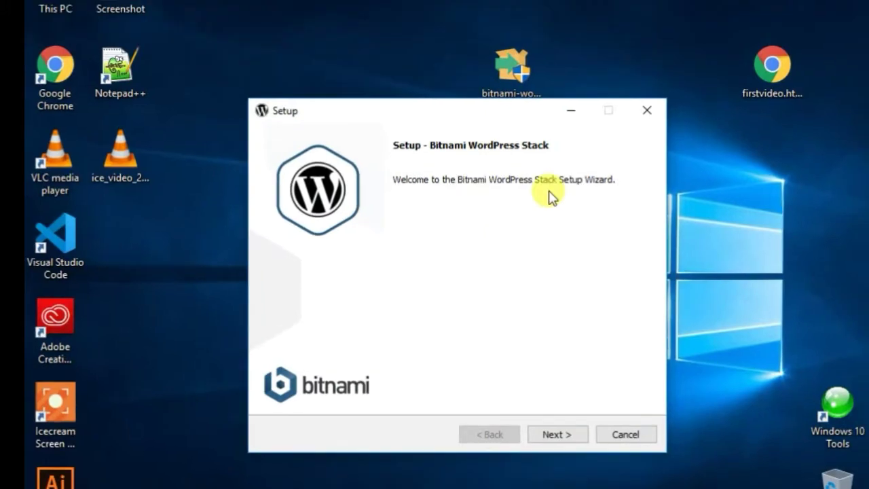
# - Accept the Welcome page, both components and the default C:\Bitnami\wordpress-5.5.1-1 folder
pyautogui.click(543, 444)
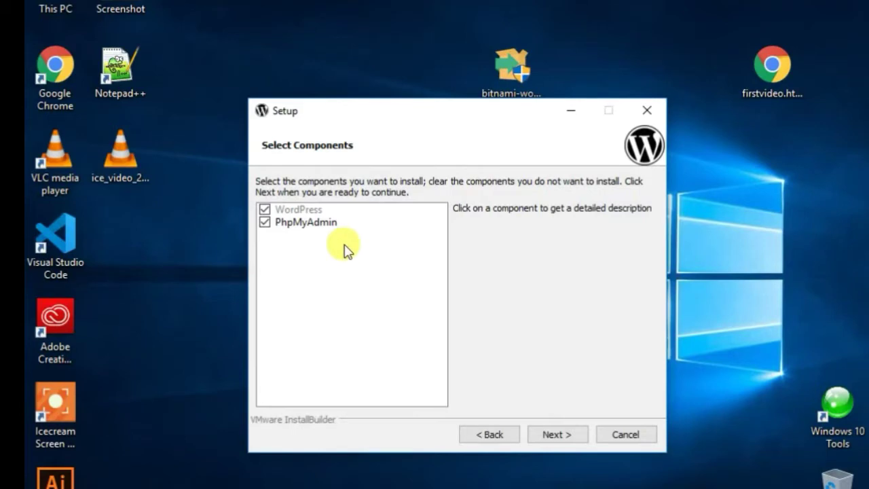
pyautogui.click(553, 435)
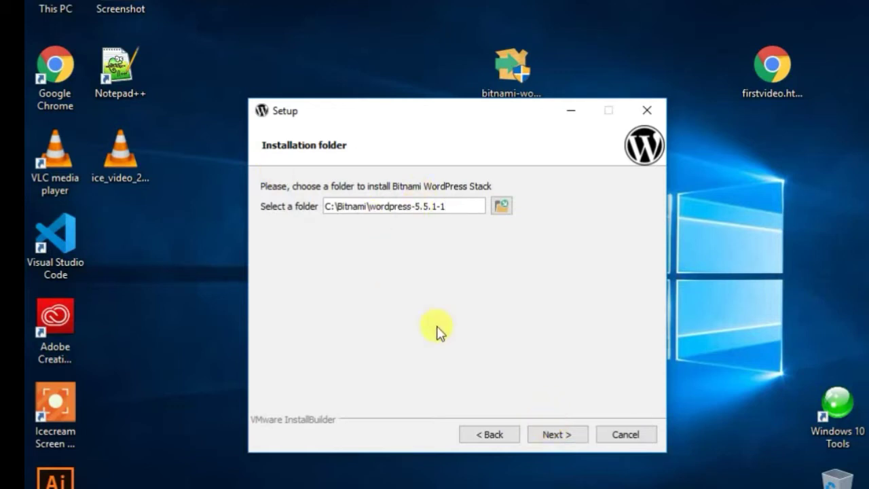
pyautogui.click(550, 441)
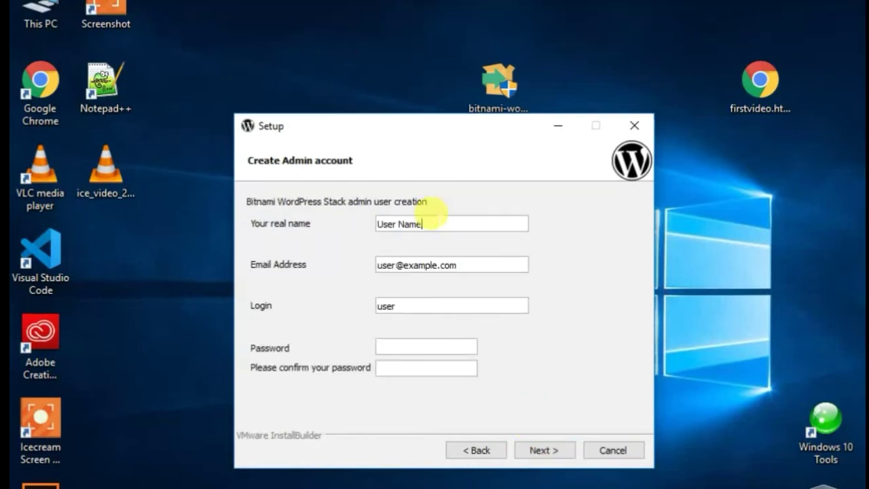
# - Replace the placeholder real name and e-mail with the admin's own name and Gmail address
pyautogui.moveTo(434, 222); pyautogui.dragTo(350, 222)
pyautogui.press('BackSpace')
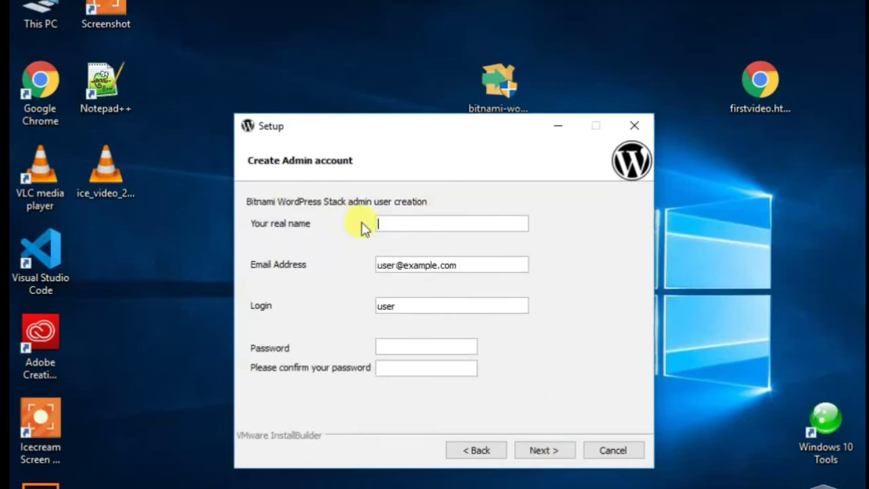
pyautogui.write('Tausif Khan')
pyautogui.press('Tab')
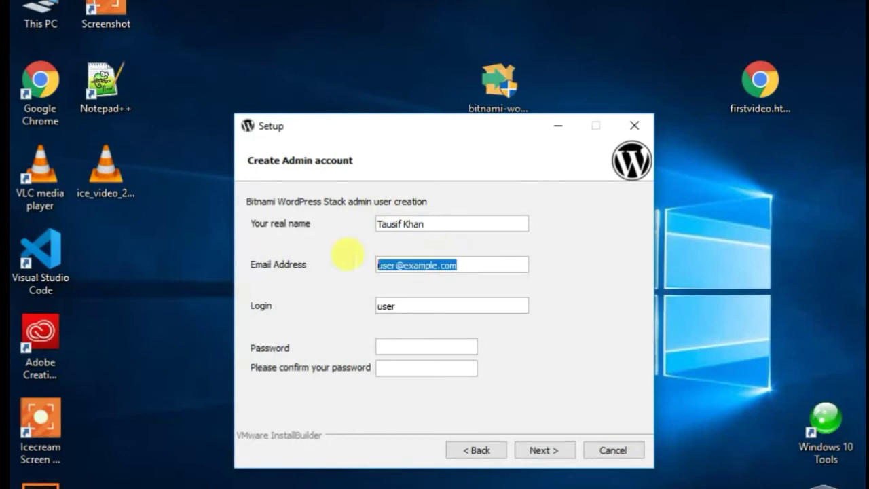
pyautogui.press('BackSpace')
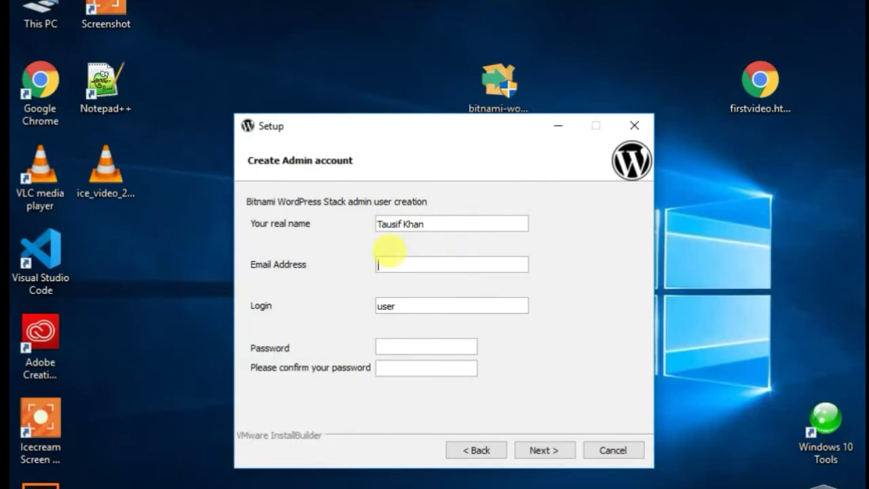
pyautogui.click(399, 259)
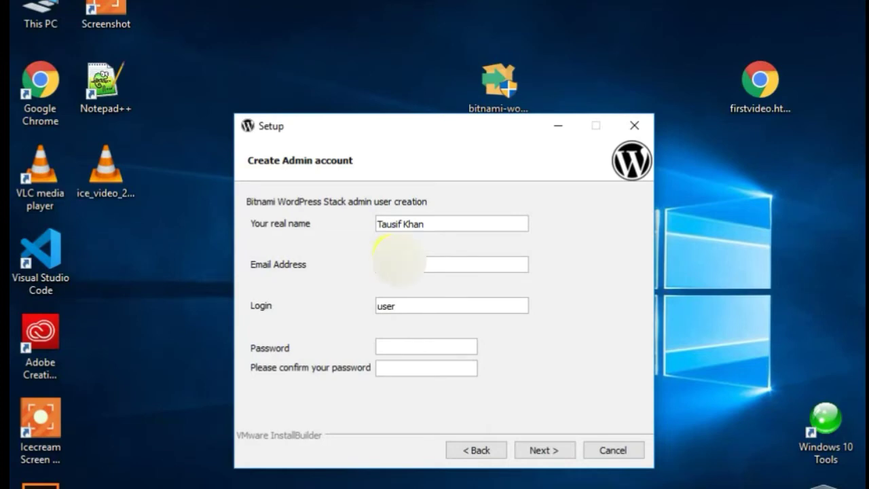
pyautogui.write('@')
pyautogui.write('@')
pyautogui.write('gmail.c')
pyautogui.write('om')
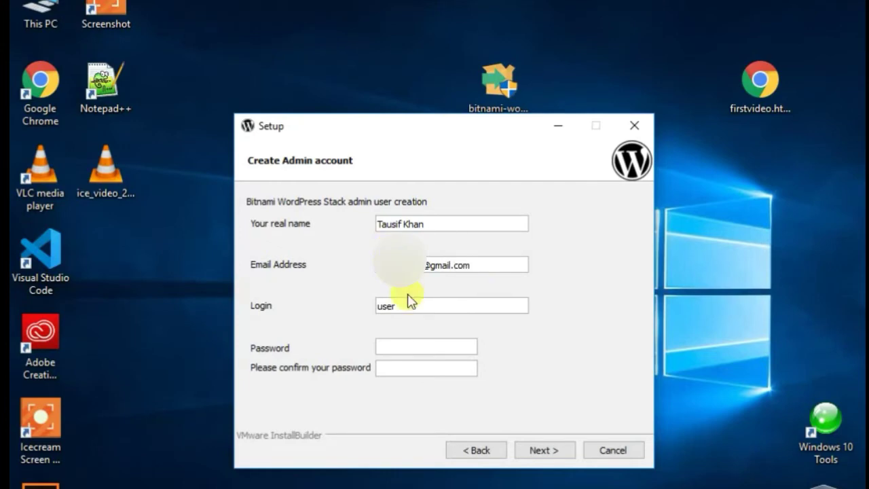
# - Set the login to admin, enter and confirm the account password, and continue
pyautogui.moveTo(397, 307); pyautogui.dragTo(345, 309)
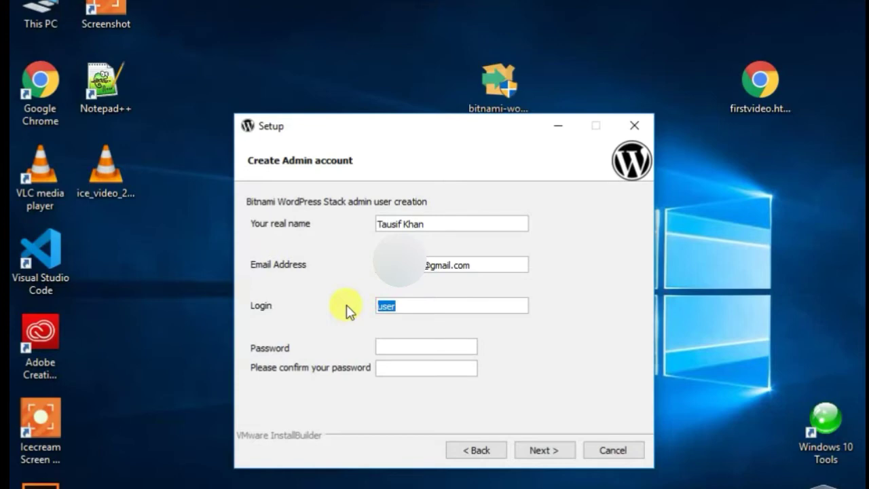
pyautogui.press('BackSpace')
pyautogui.write('admin')
pyautogui.press('BackSpace')
pyautogui.write('min')
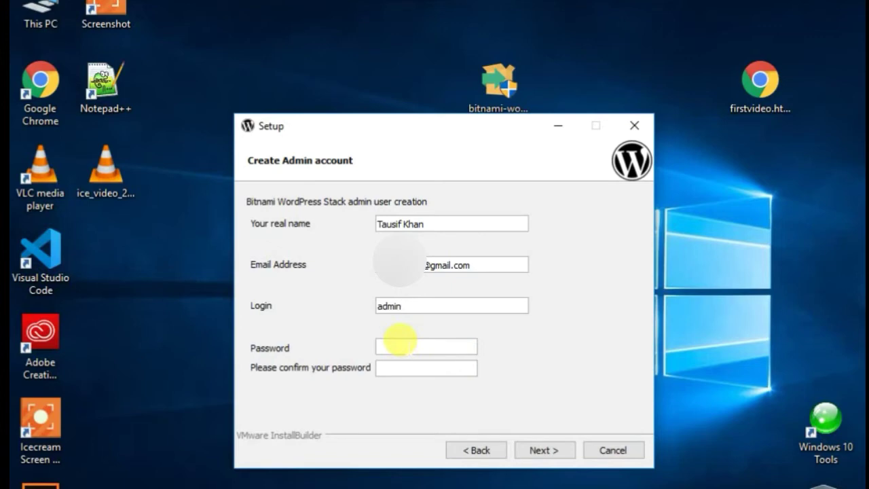
pyautogui.click(400, 343)
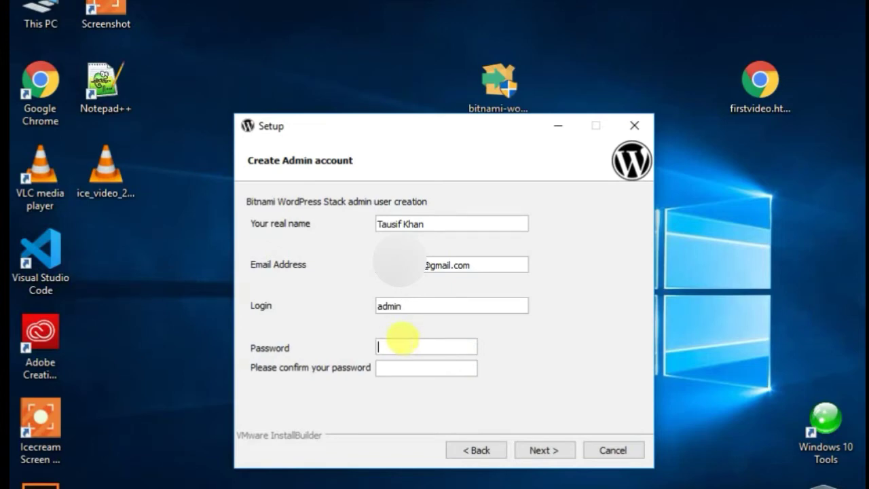
pyautogui.write('admin12')
pyautogui.write('12')
pyautogui.click(394, 367)
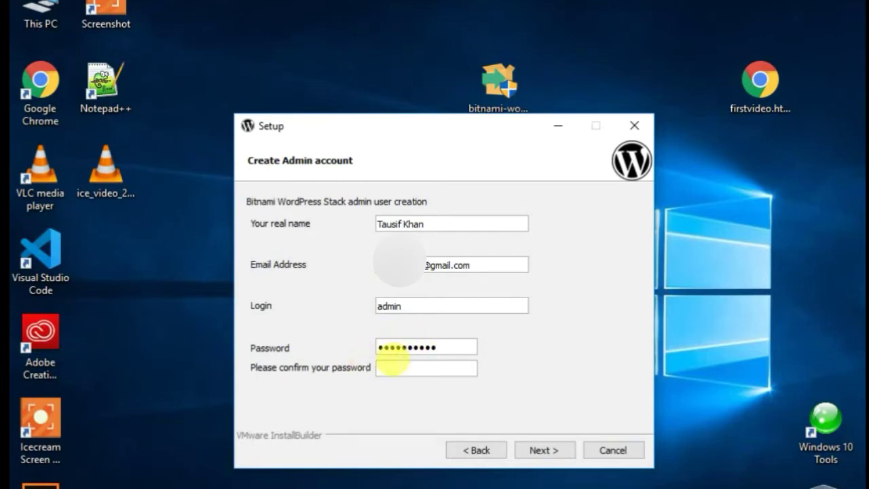
pyautogui.write('1234567890')
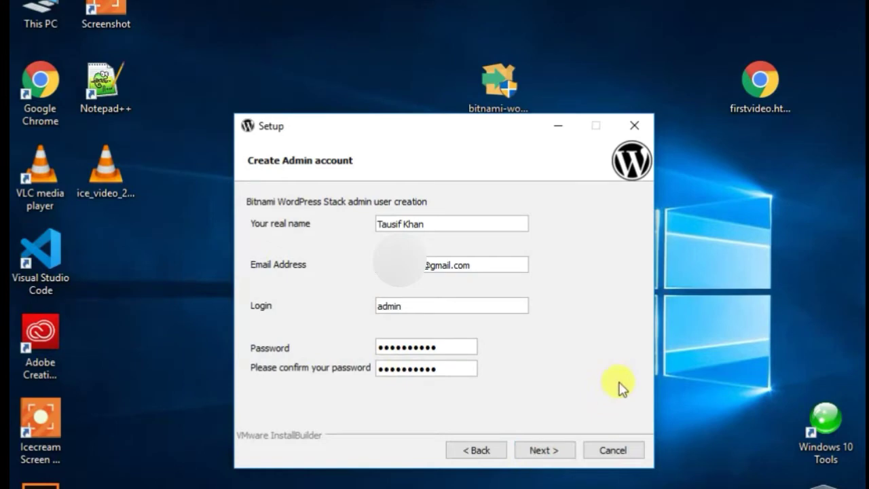
pyautogui.click(544, 454)
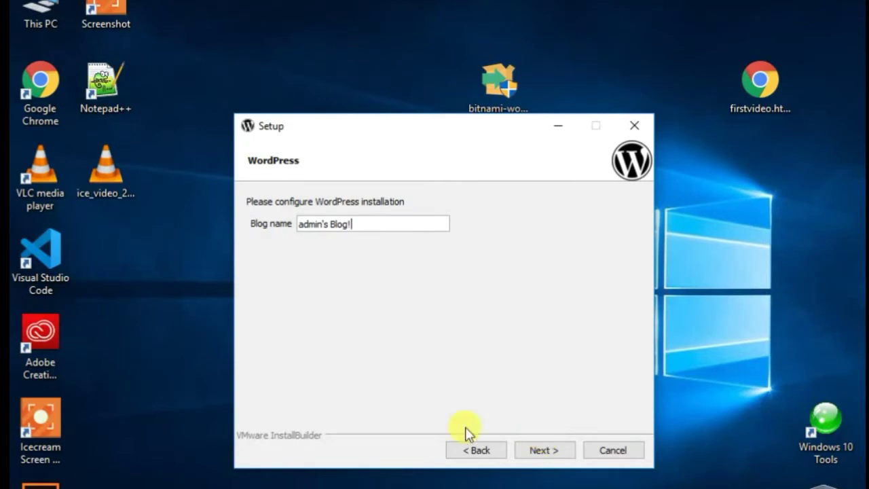
# - Replace the default blog name with 'Technical View' and continue
pyautogui.moveTo(352, 223); pyautogui.dragTo(272, 238)
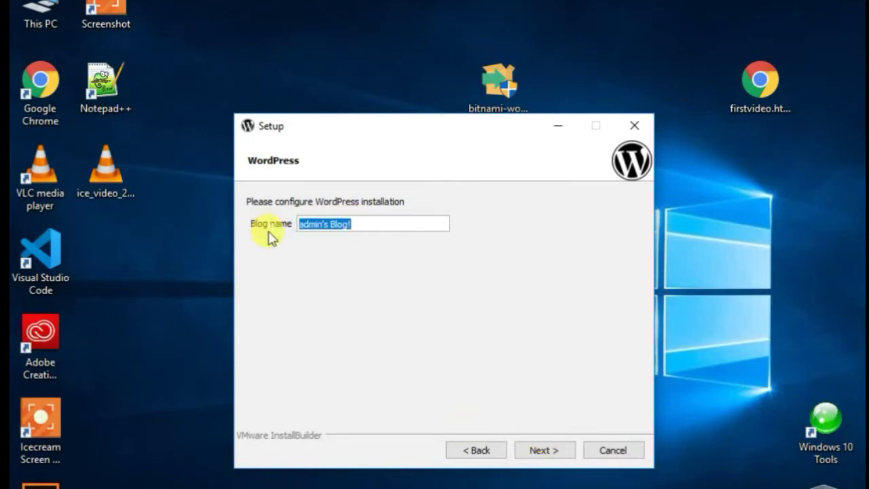
pyautogui.press('BackSpace')
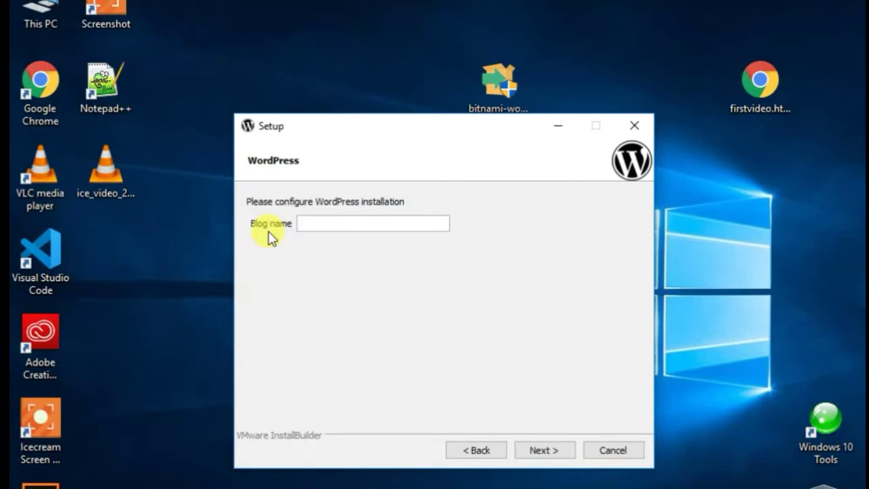
pyautogui.write('Technical View')
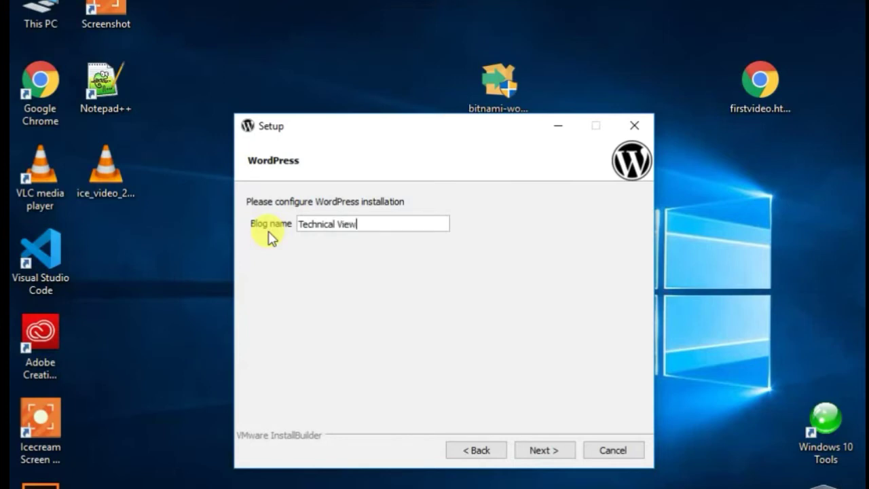
pyautogui.click(546, 451)
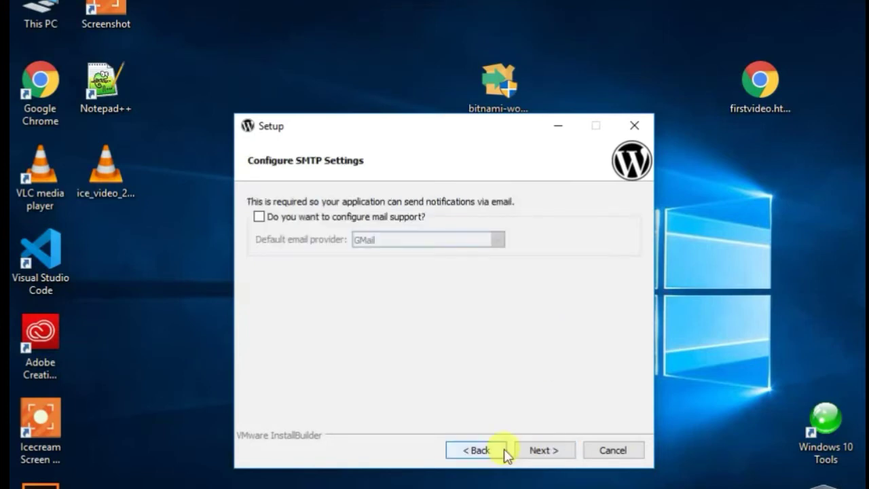
# - Continue past the SMTP page with mail support left unchecked
pyautogui.click(557, 454)
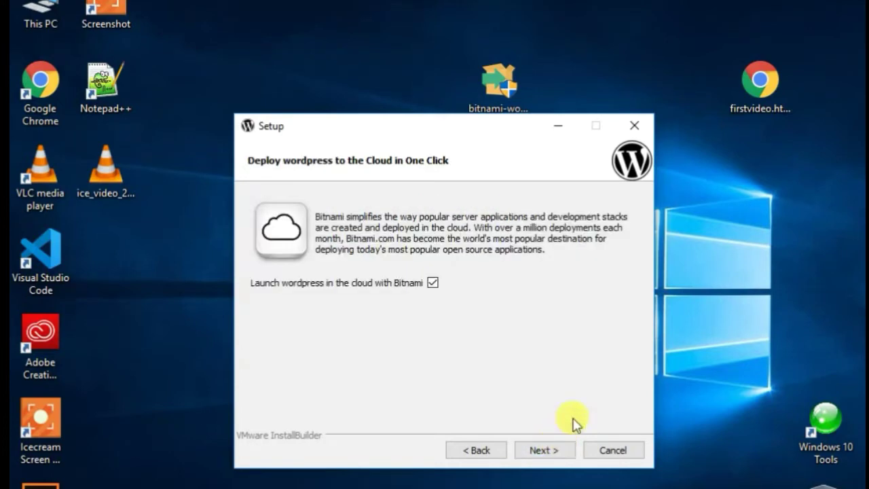
# - Leave 'Launch wordpress in the cloud with Bitnami' unchecked and begin the local installation
pyautogui.click(432, 283)
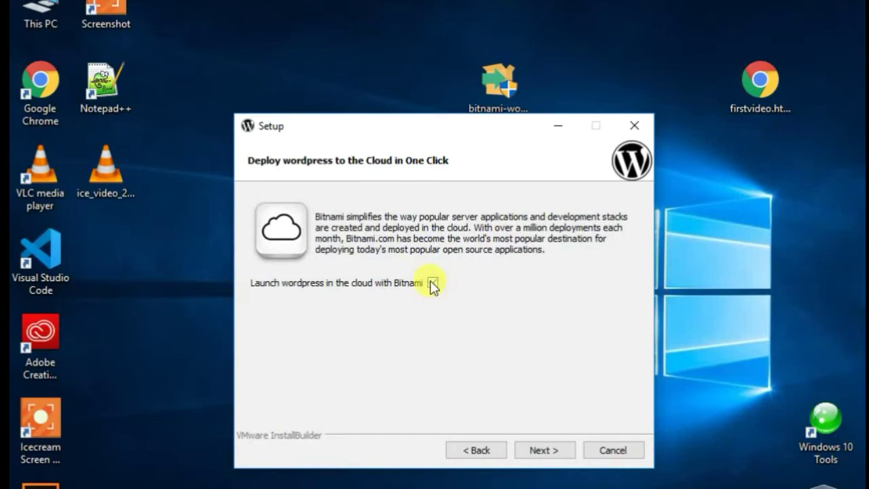
pyautogui.click(432, 284)
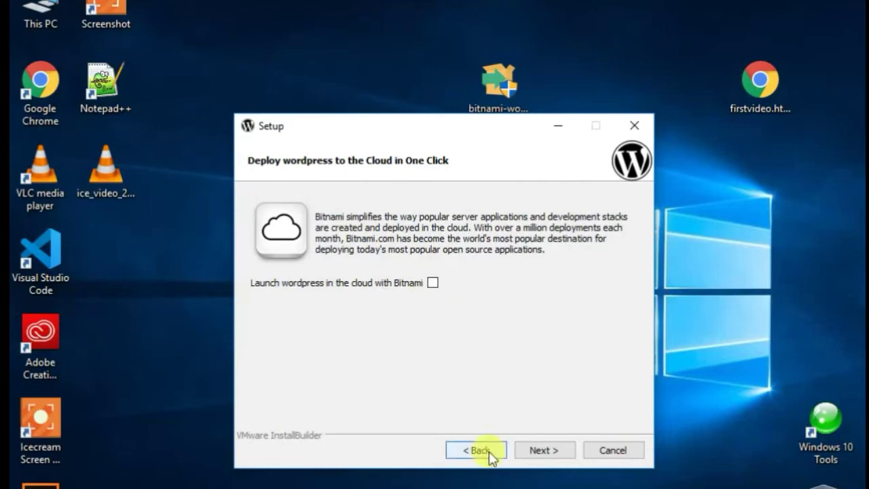
pyautogui.click(533, 450)
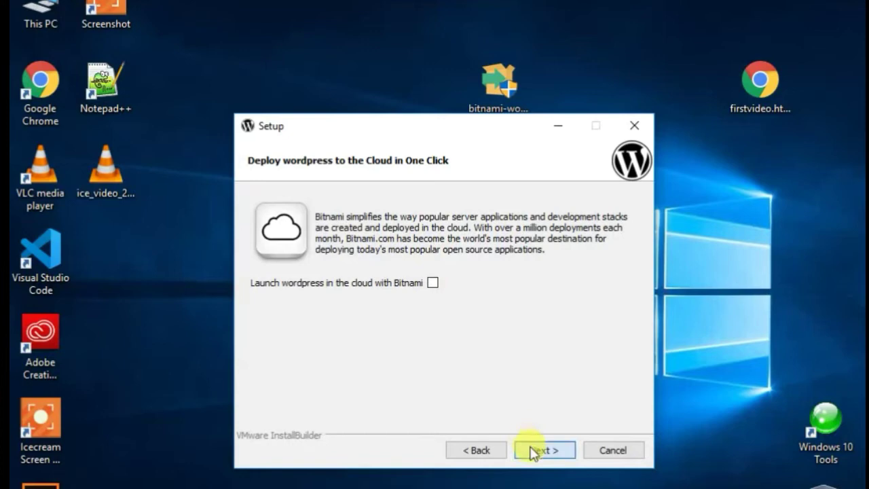
pyautogui.click(532, 451)
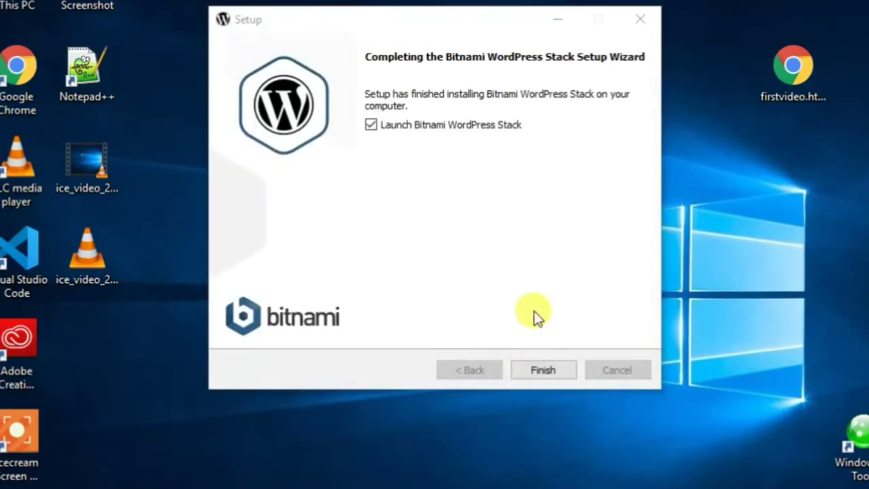
# - Uncheck 'Launch Bitnami WordPress Stack' and finish the completed setup wizard
pyautogui.click(407, 127)
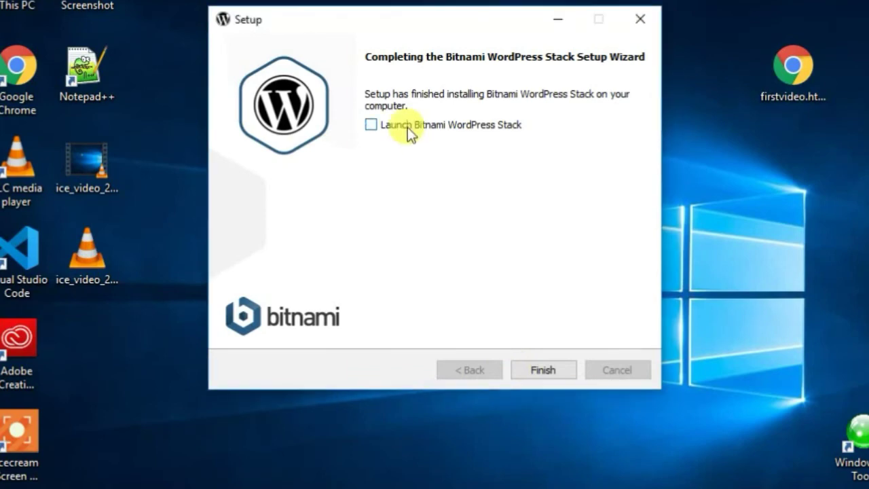
pyautogui.click(537, 368)
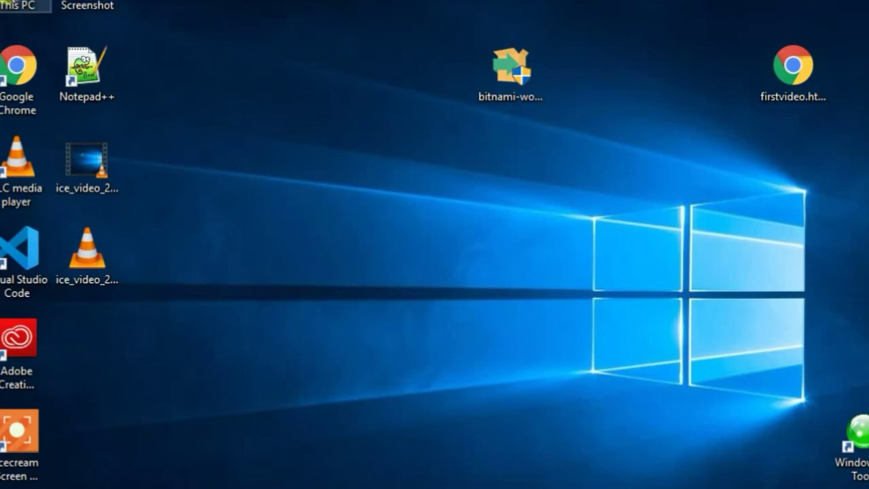
# - Browse to C:\Bitnami\wordpress-5.5.1-1 in a maximized File Explorer window
pyautogui.press('Return')
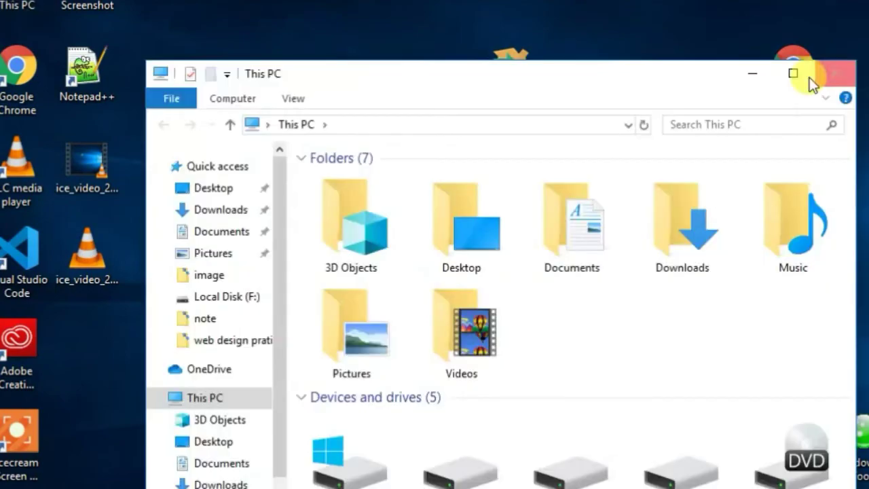
pyautogui.click(792, 74)
pyautogui.doubleClick(206, 225)
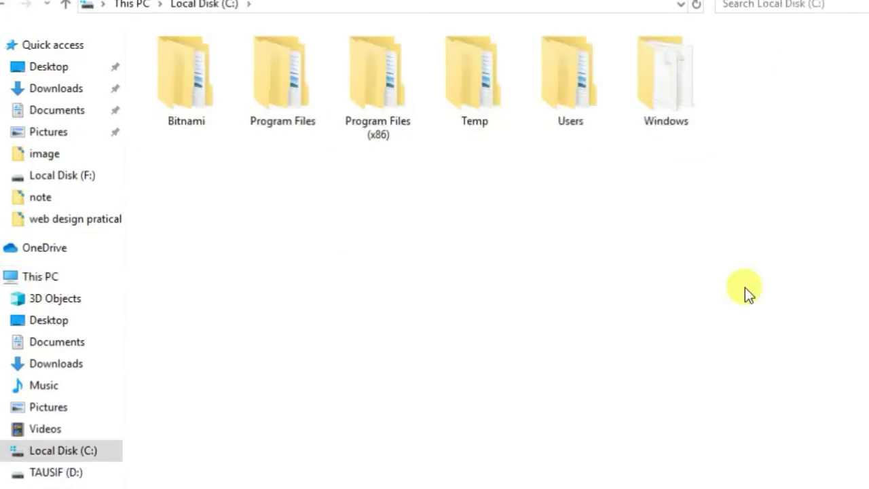
pyautogui.doubleClick(188, 69)
pyautogui.doubleClick(258, 56)
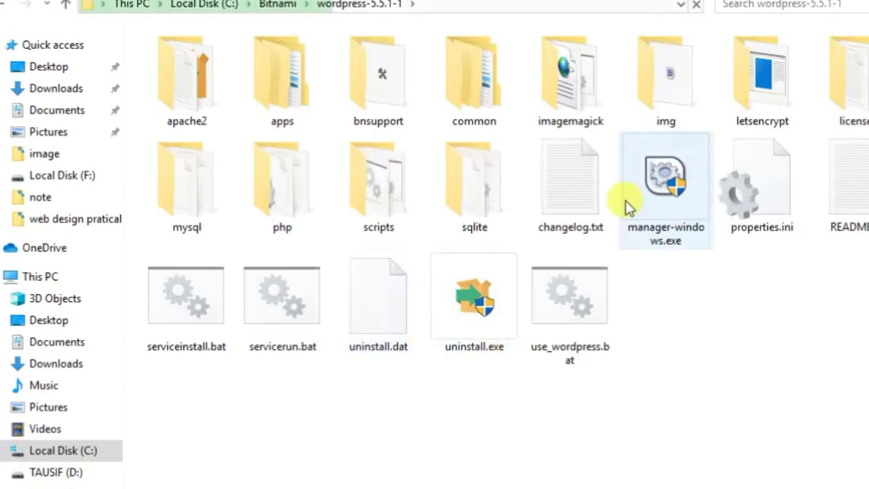
# - Run manager-windows.exe using its right-click Open command
pyautogui.click(668, 179)
pyautogui.rightClick(668, 178)
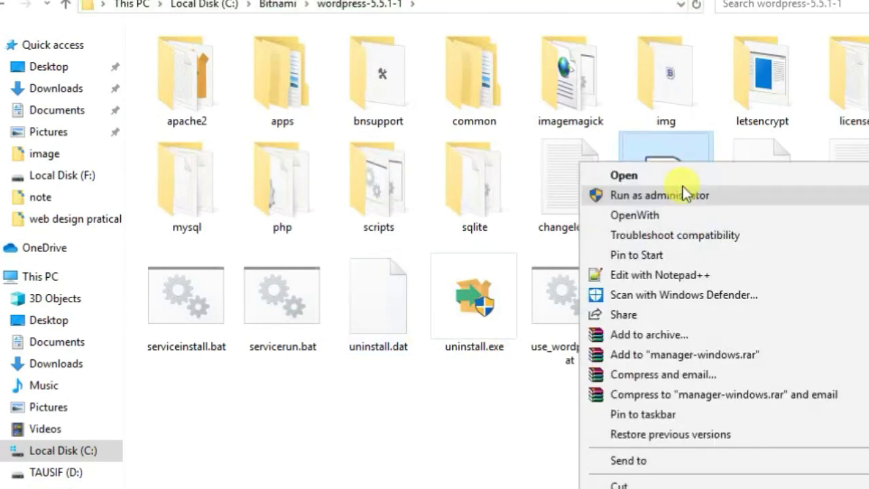
pyautogui.click(688, 171)
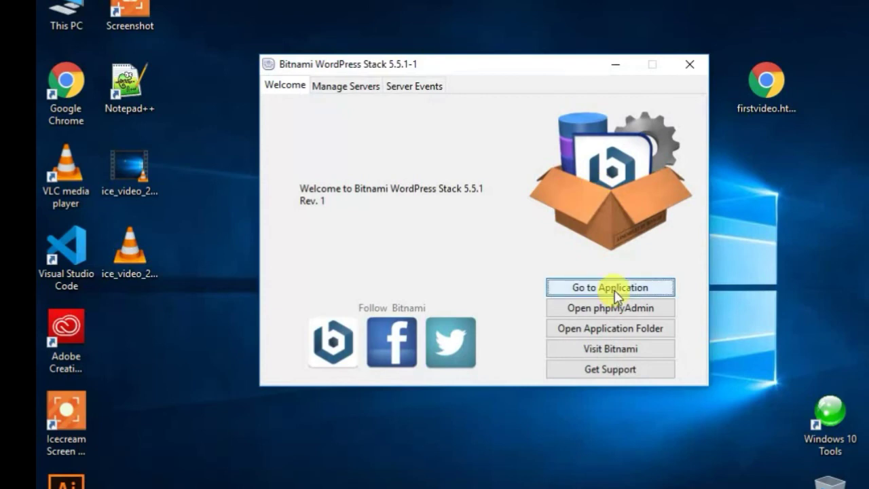
# - Use Go to Application on the Welcome tab to open localhost in the browser
pyautogui.click(624, 290)
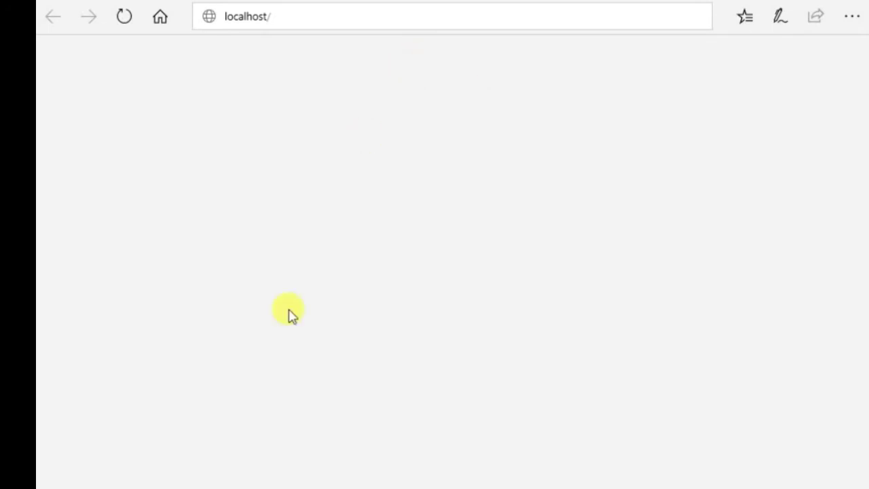
# - Reload localhost, decline the favourites import, and follow Access WordPress to localhost/wordpress/
pyautogui.click(287, 15)
pyautogui.press('Return')
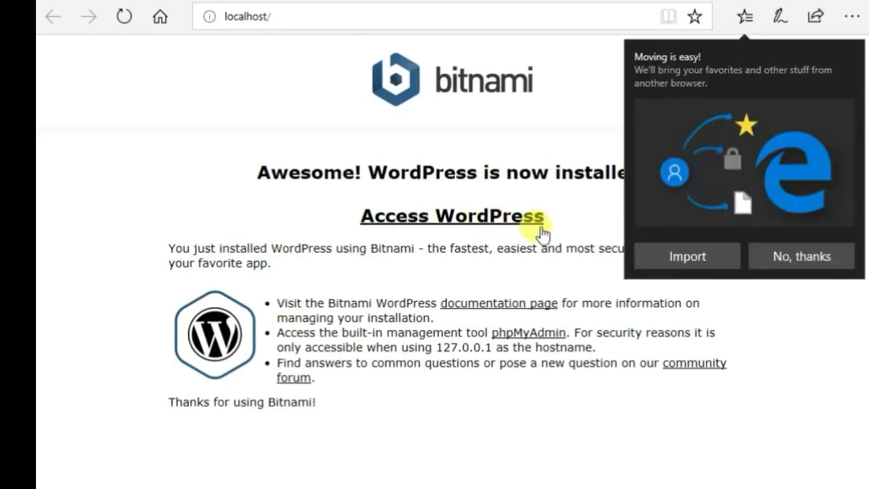
pyautogui.click(802, 256)
pyautogui.click(497, 220)
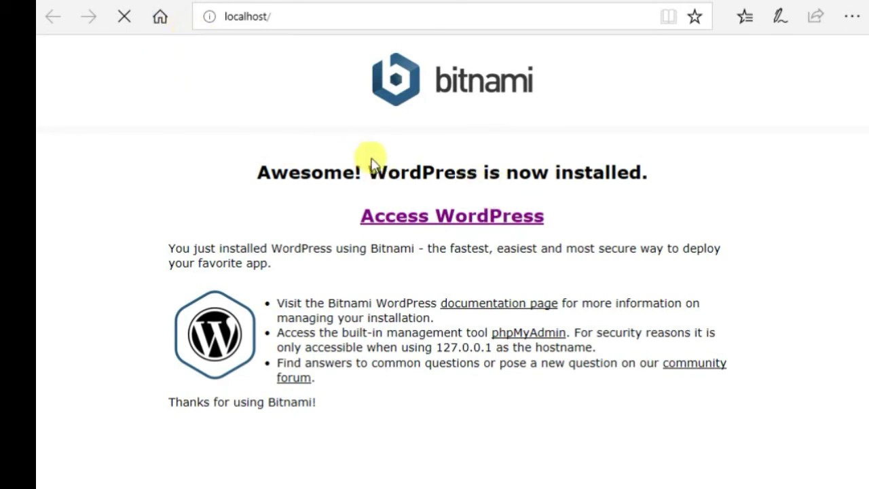
pyautogui.click(447, 226)
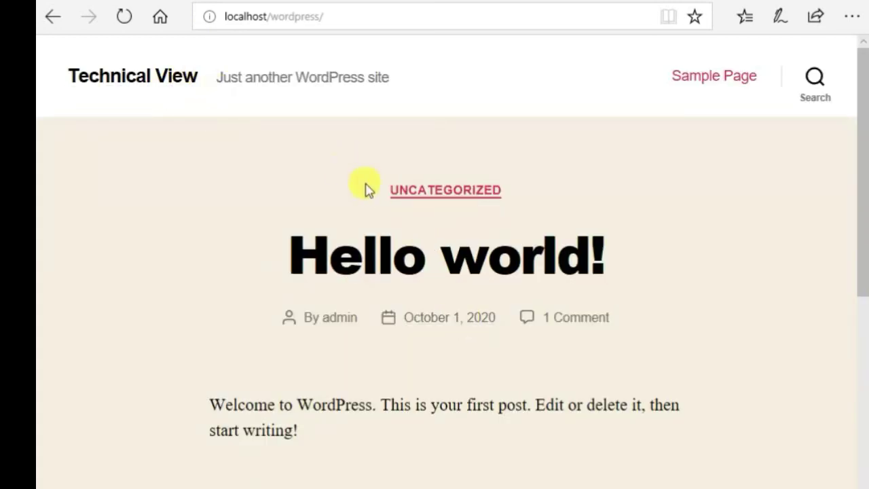
# - Scroll through the Technical View home page and its Hello world! post
pyautogui.scroll(-5, 345, 370)
pyautogui.scroll(-3, 380, 278)
pyautogui.scroll(5, 385, 276)
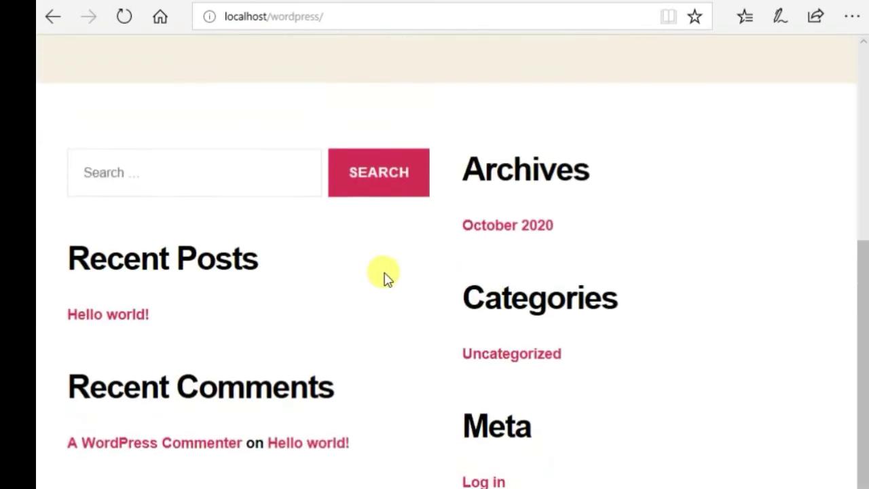
pyautogui.scroll(-2, 523, 320)
pyautogui.scroll(-2, 522, 319)
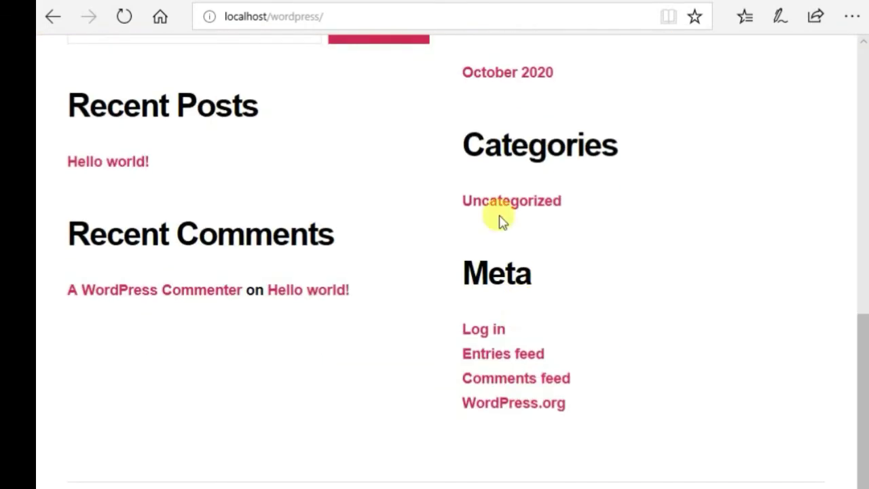
pyautogui.scroll(6, 414, 332)
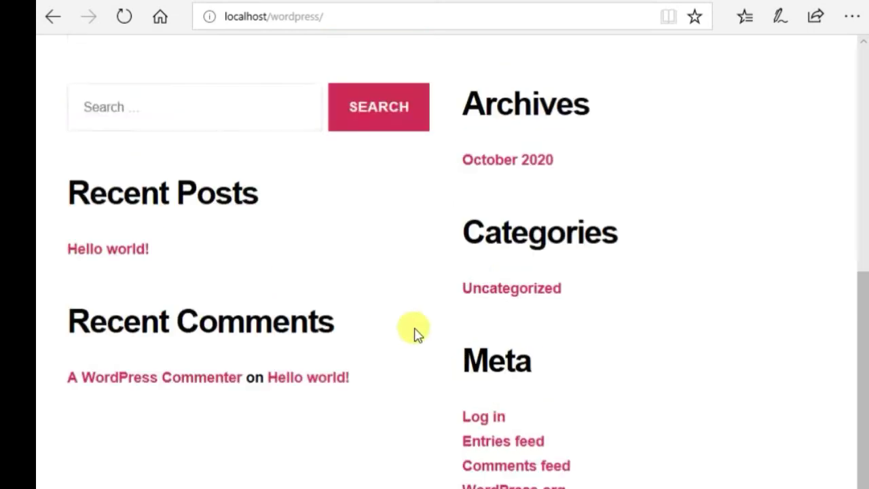
pyautogui.scroll(-6, 414, 330)
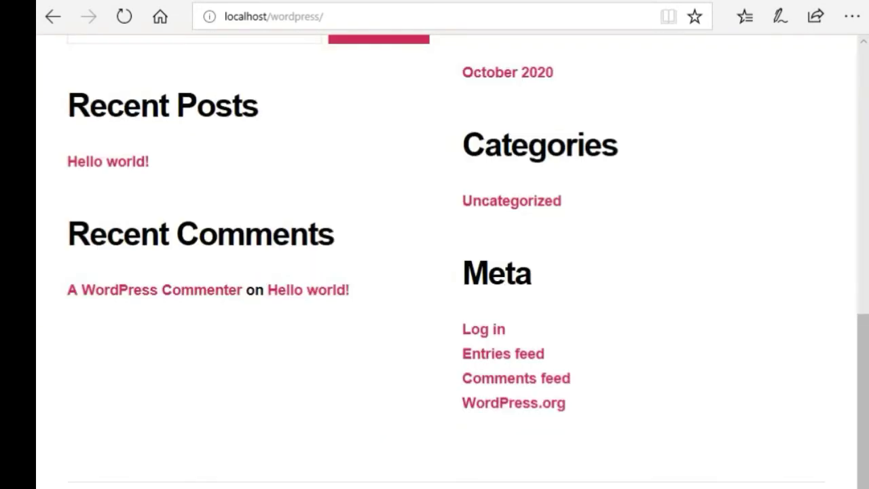
pyautogui.scroll(10, 453, 268)
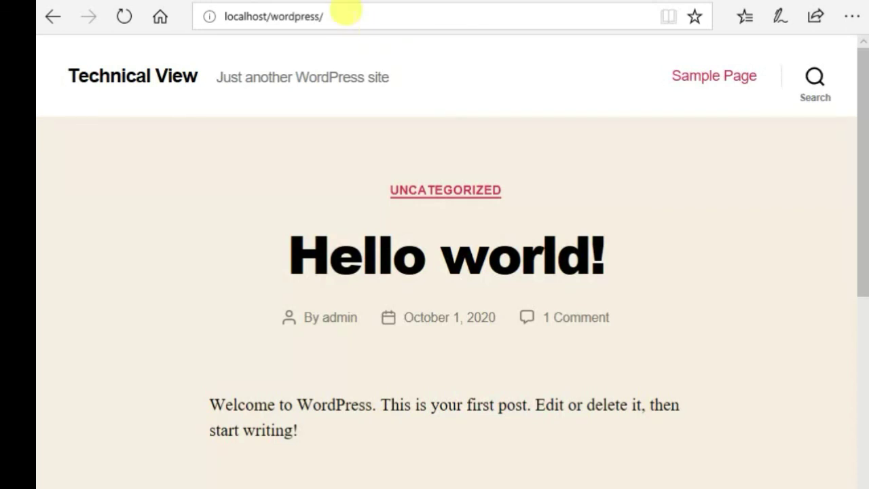
# - Append wp-admin to the address to reach the localhost/wordpress/wp-admin login page
pyautogui.click(347, 14)
pyautogui.click(354, 12)
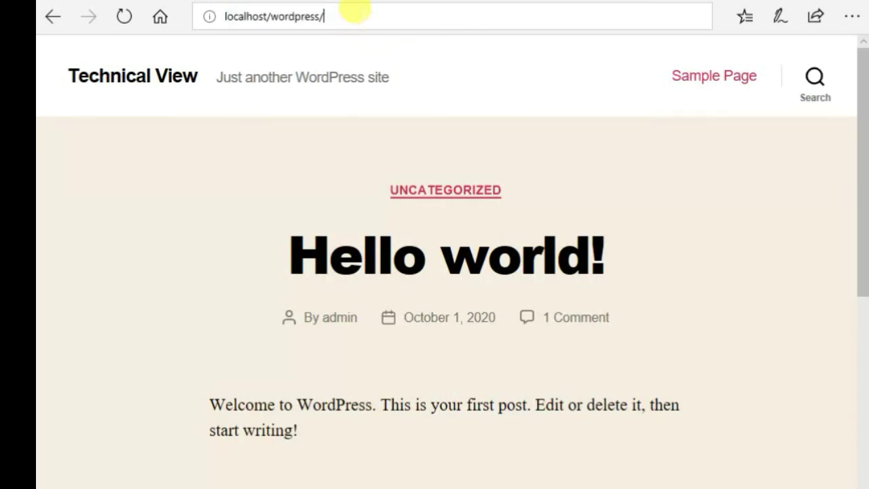
pyautogui.write('wp-admin')
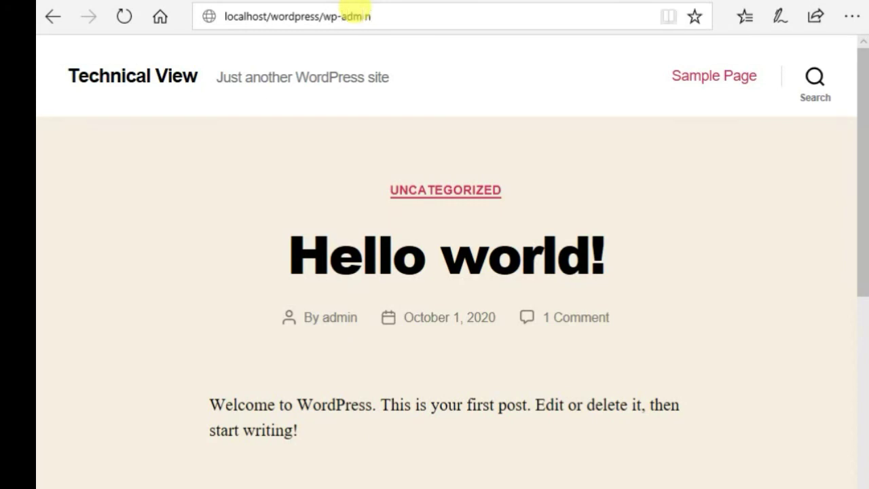
pyautogui.press('Return')
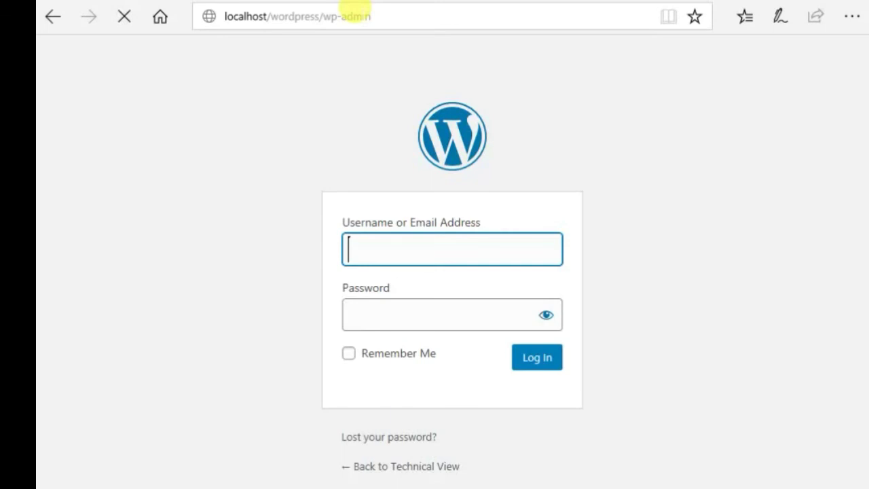
pyautogui.click(435, 259)
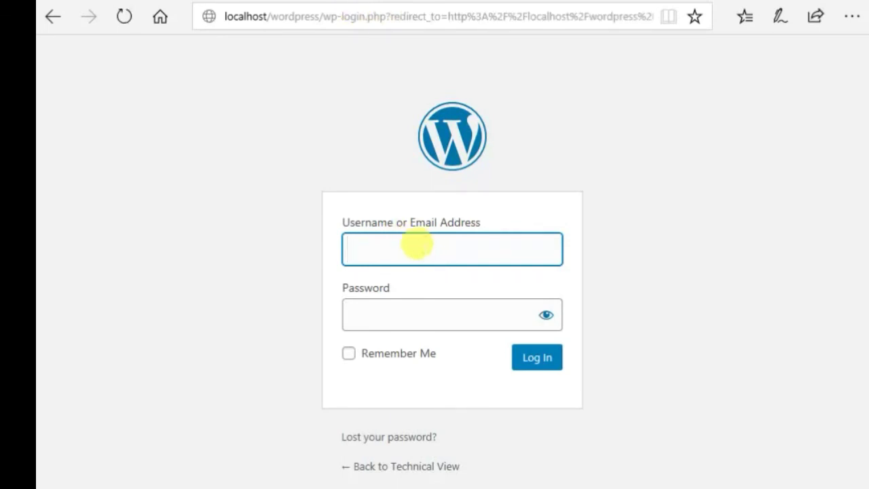
# - Log in with the admin username and the account password
pyautogui.write('admin')
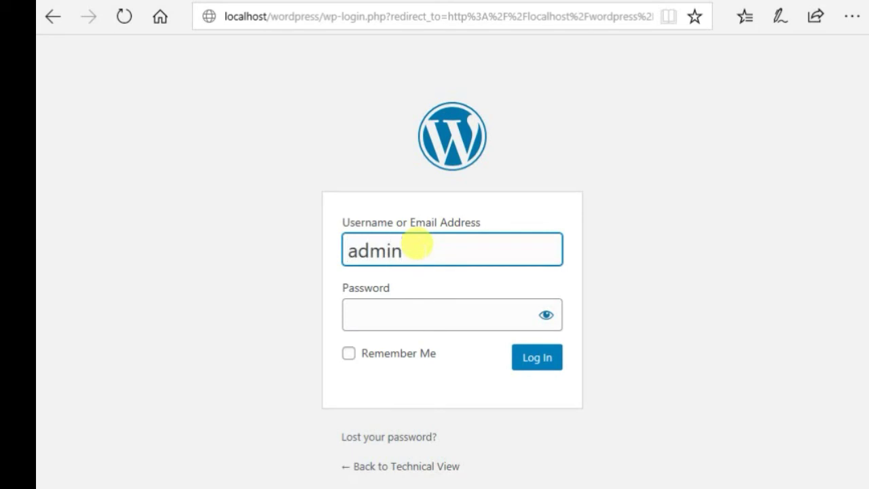
pyautogui.click(419, 313)
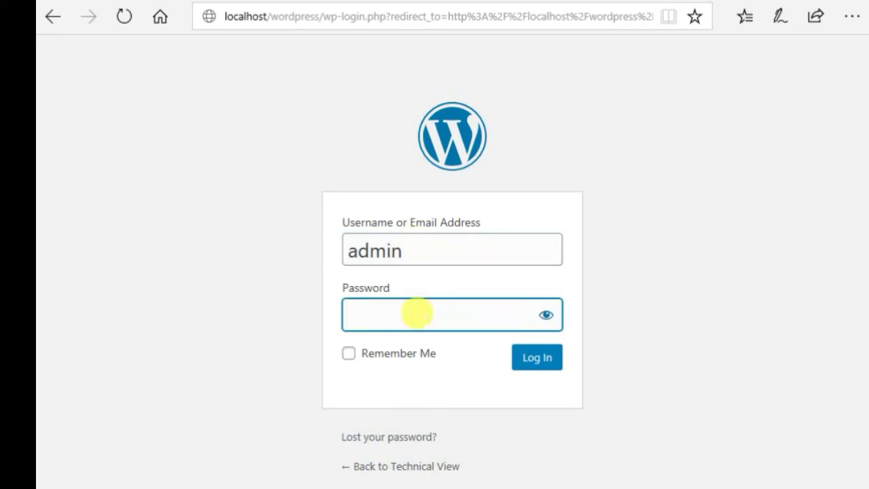
pyautogui.write('admin@123')
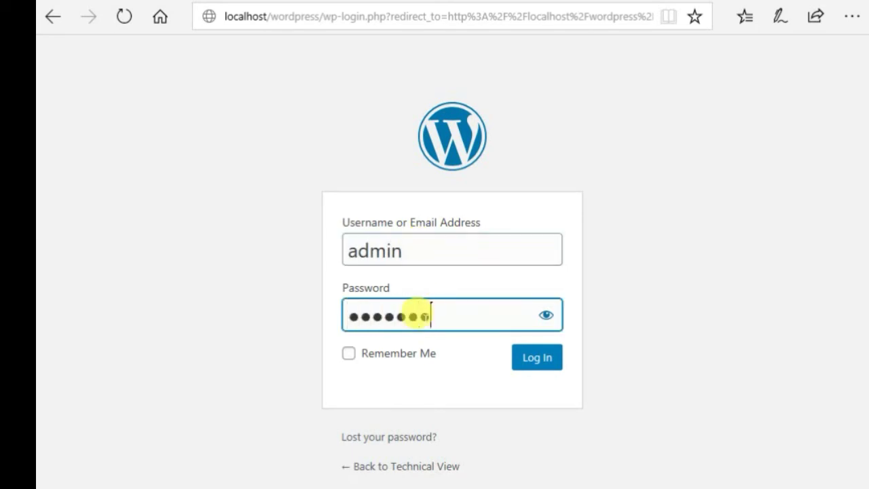
pyautogui.write('4')
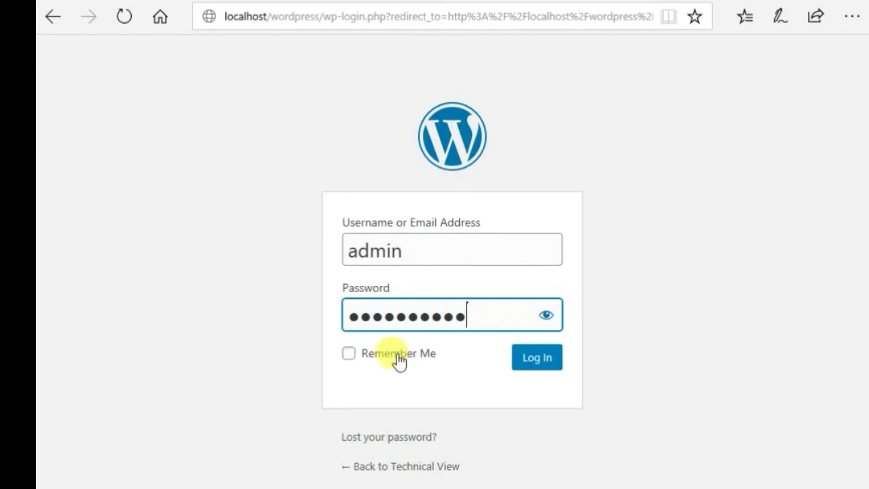
pyautogui.click(548, 367)
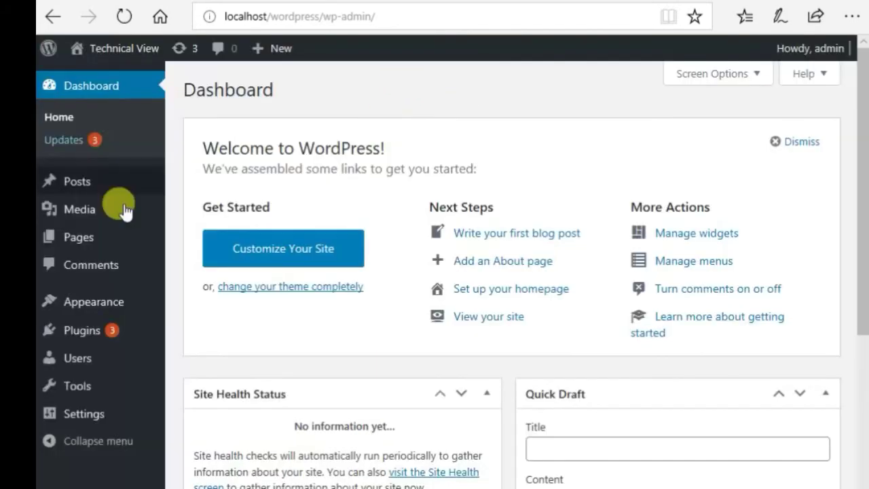
# - Scroll through the Dashboard widgets showing 1 Post, 1 Page, 1 Comment, and return to the top
pyautogui.scroll(-6, 291, 311)
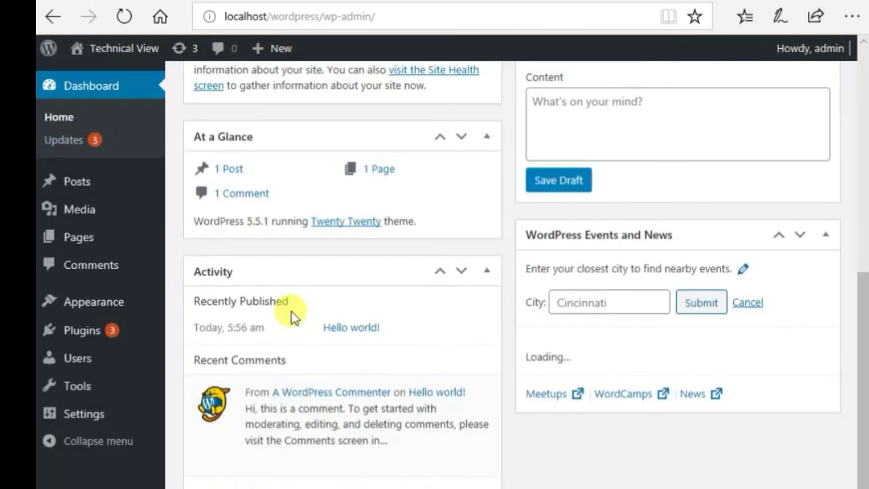
pyautogui.scroll(5, 307, 319)
pyautogui.scroll(-4, 305, 320)
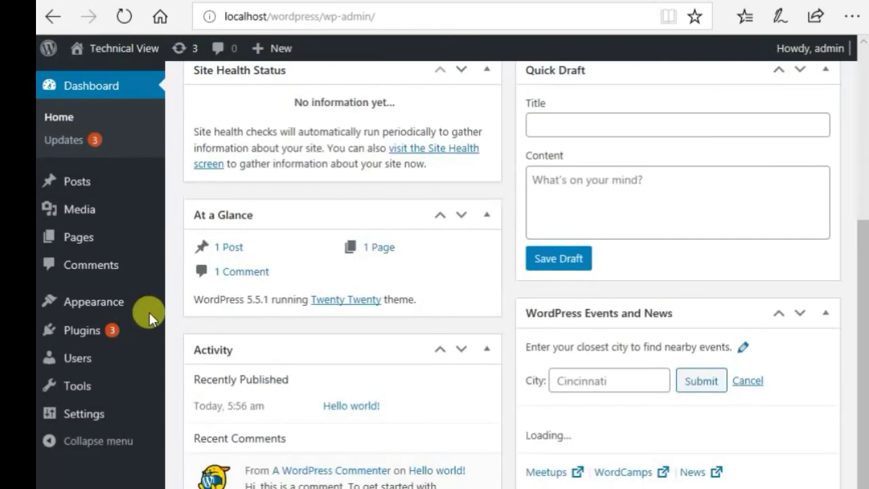
pyautogui.moveTo(156, 237)
pyautogui.scroll(-1, 85, 224)
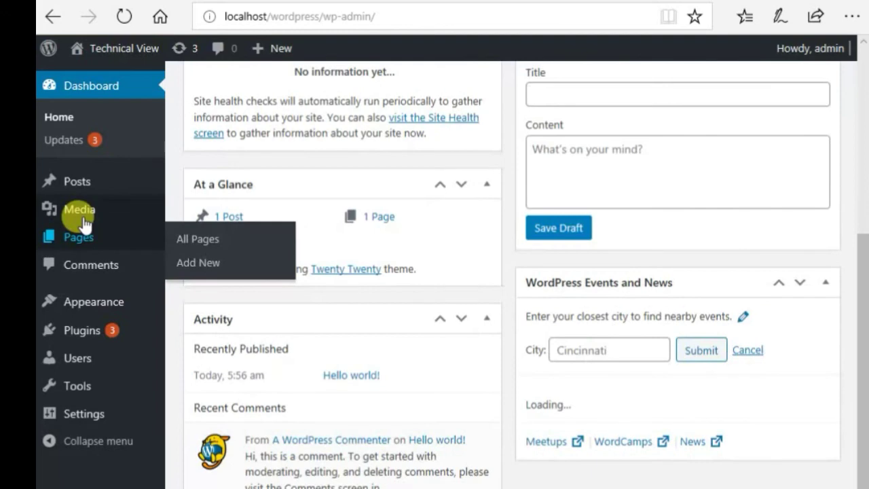
pyautogui.scroll(1, 80, 223)
pyautogui.moveTo(102, 359)
pyautogui.scroll(2, 355, 340)
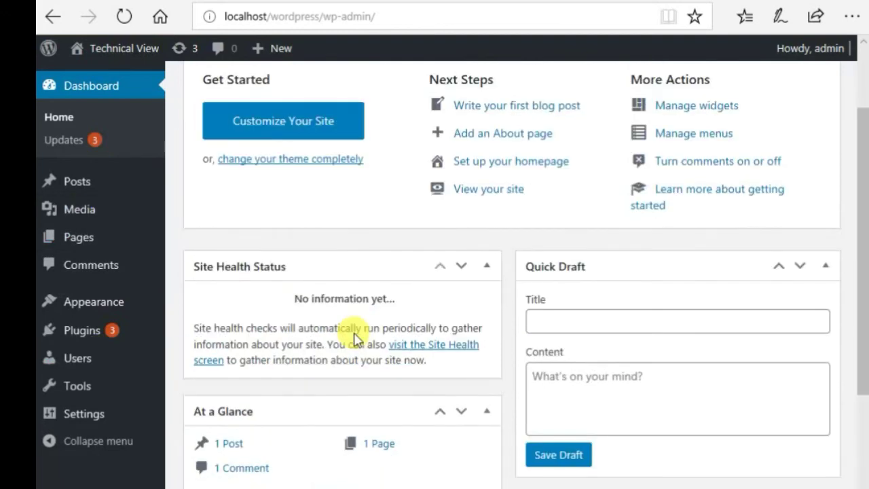
pyautogui.scroll(2, 354, 338)
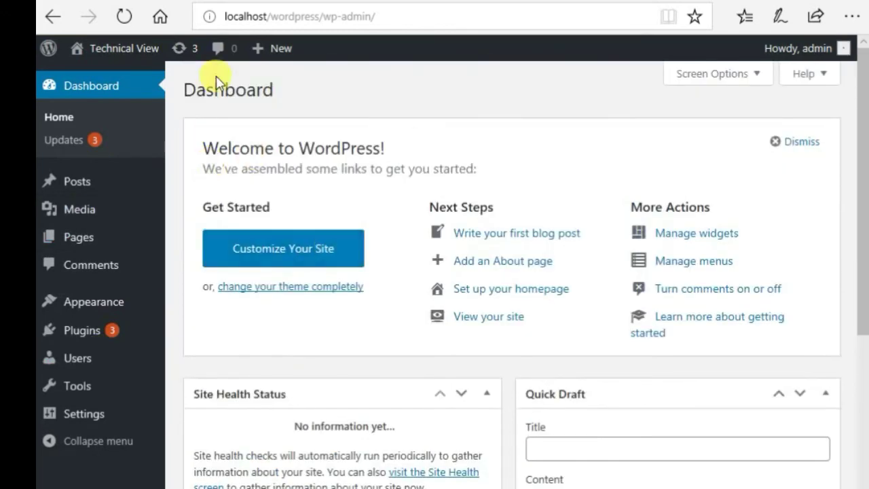